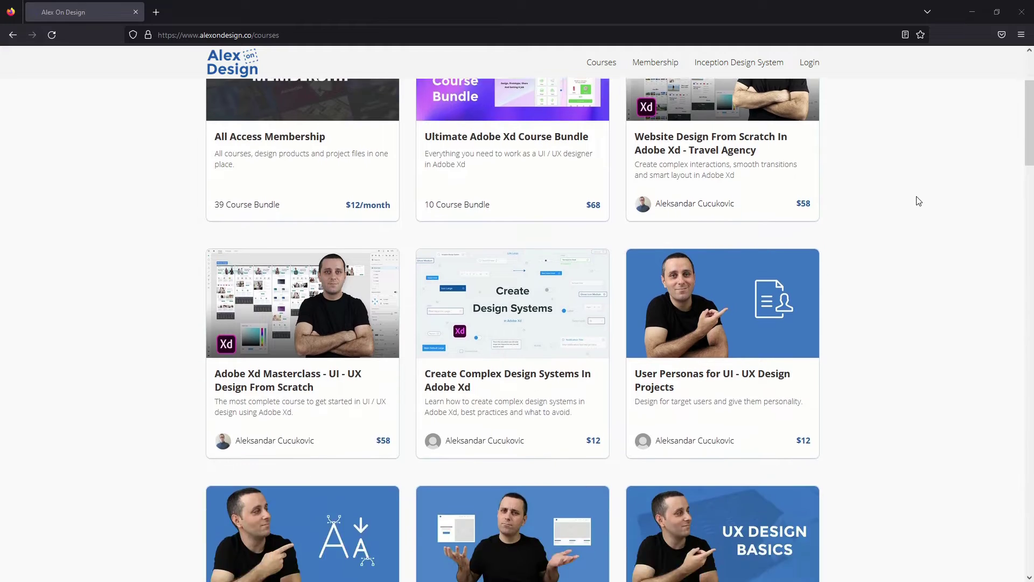
Step: Scroll through the Alex On Design course catalogue and the YouTube channel's video list
scroll(919, 200, down, 8)
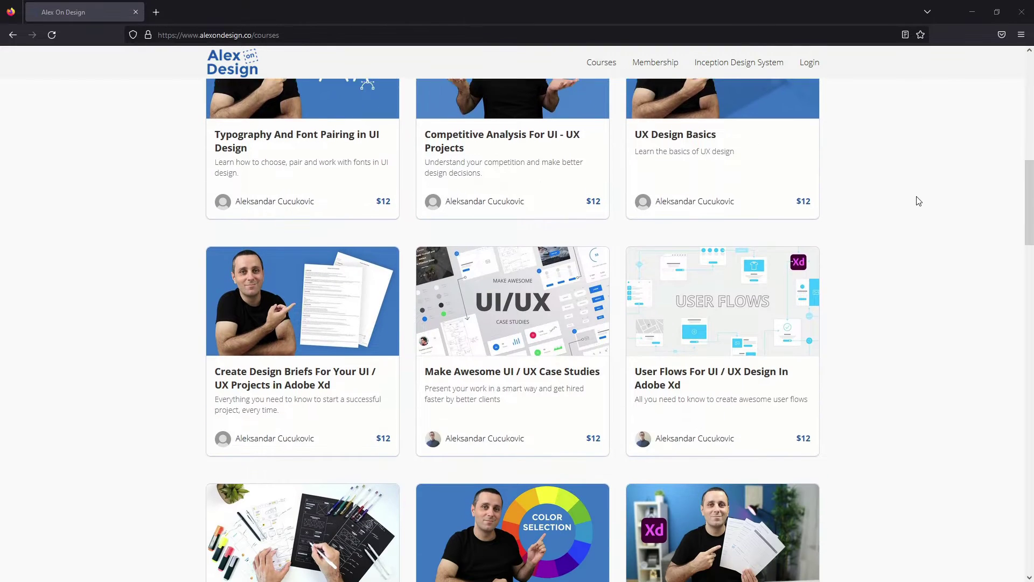
scroll(919, 201, down, 6)
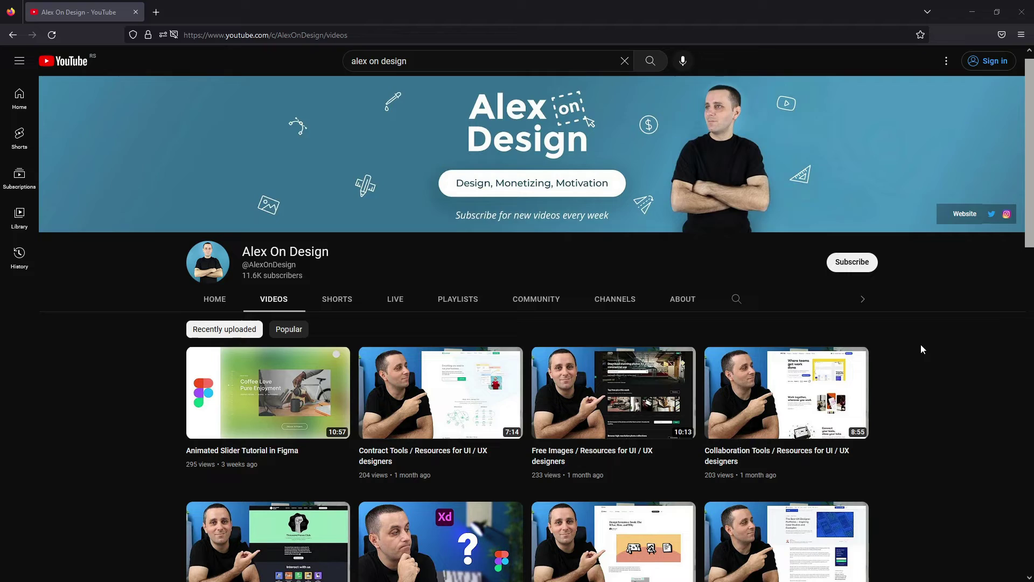
scroll(922, 346, down, 9)
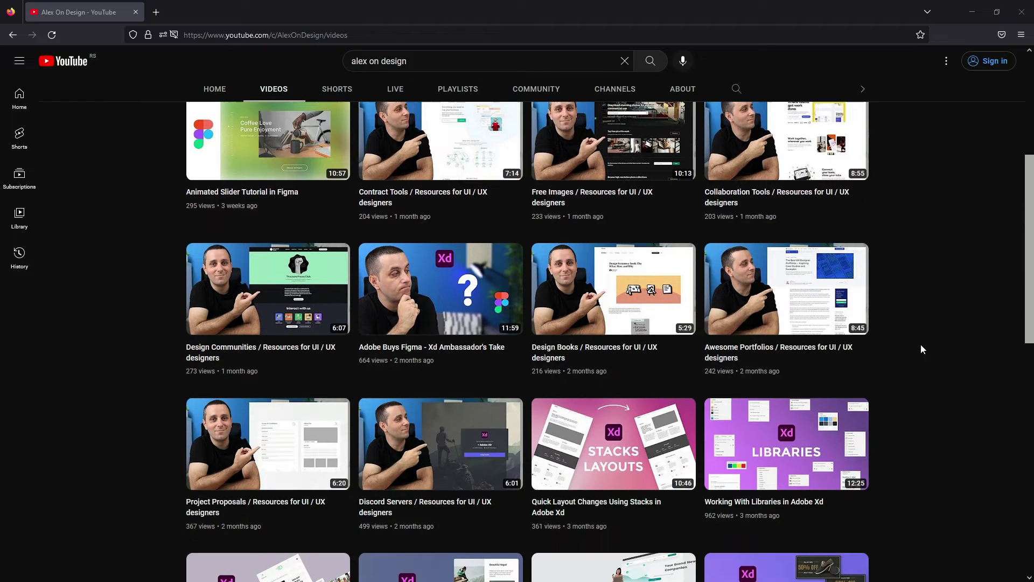
scroll(922, 349, down, 5)
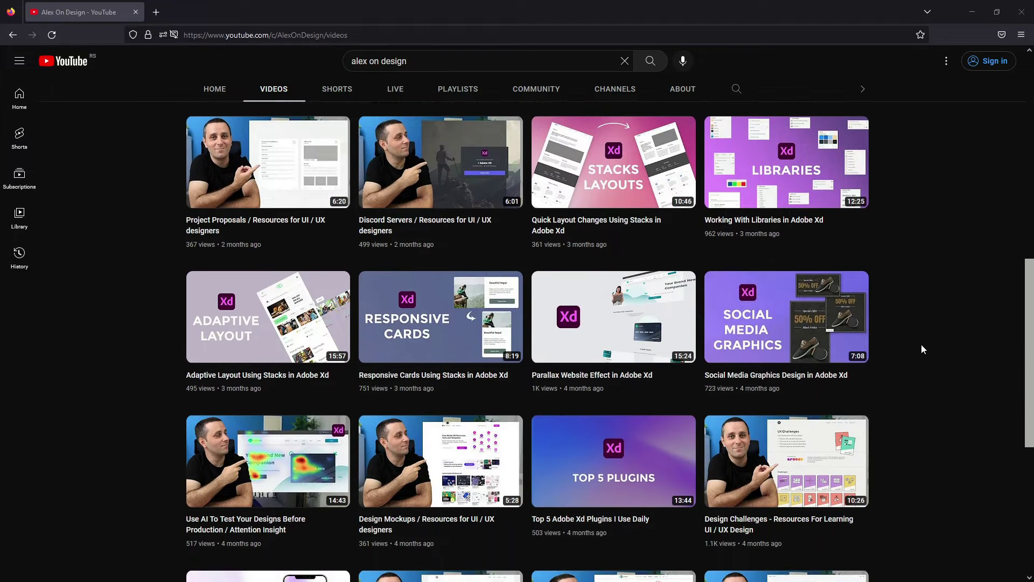
scroll(921, 349, down, 3)
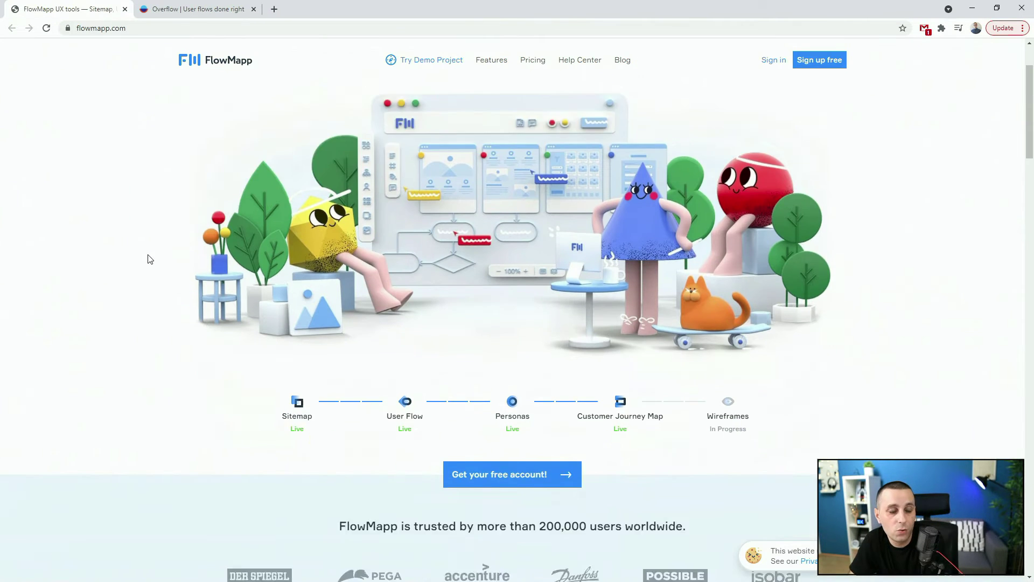
Step: Scroll the Design Brief and User Persona templates, then bring up the accent-color swatch's options
scroll(150, 259, down, 4)
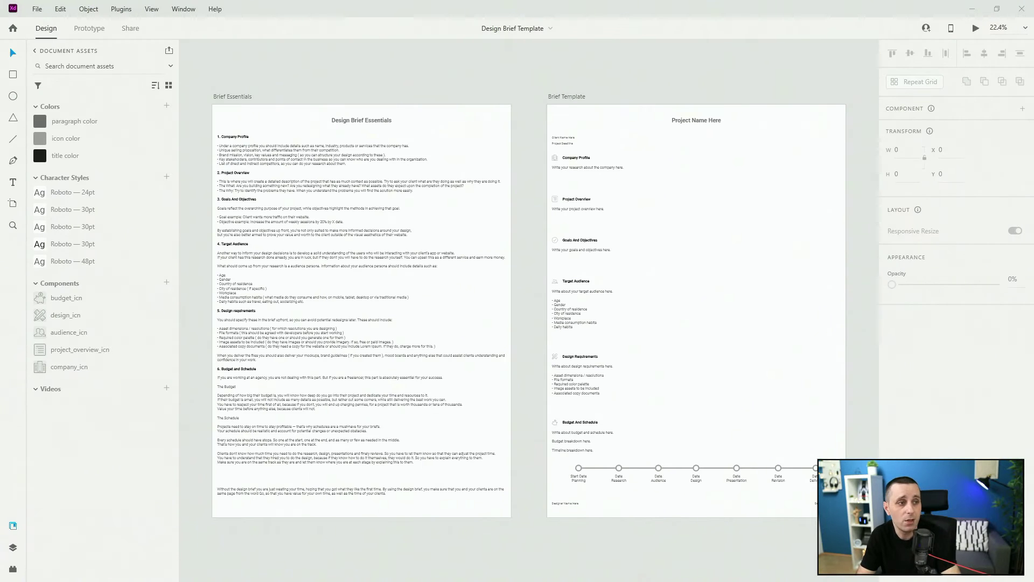
scroll(214, 144, up, 5)
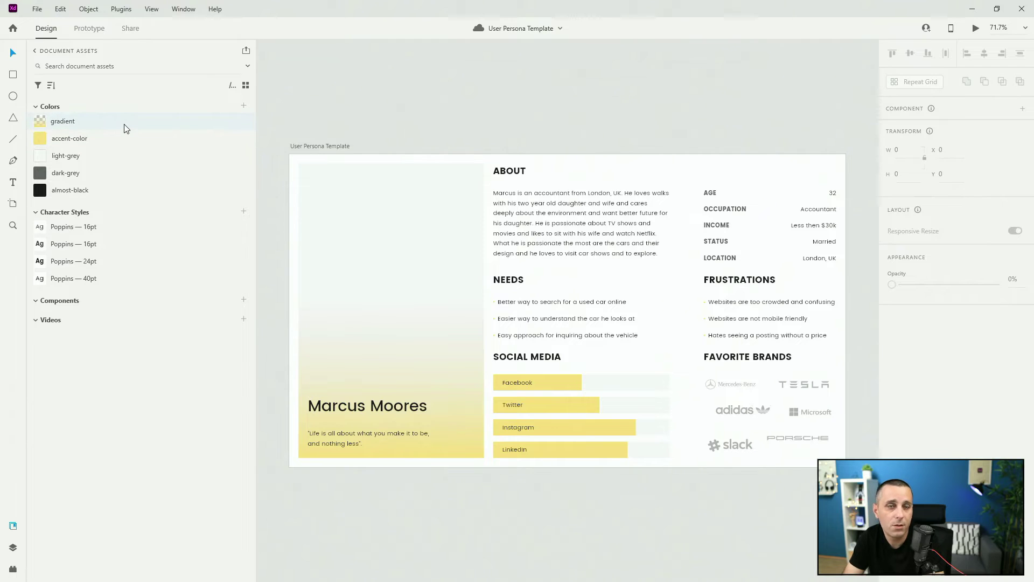
right_click(93, 134)
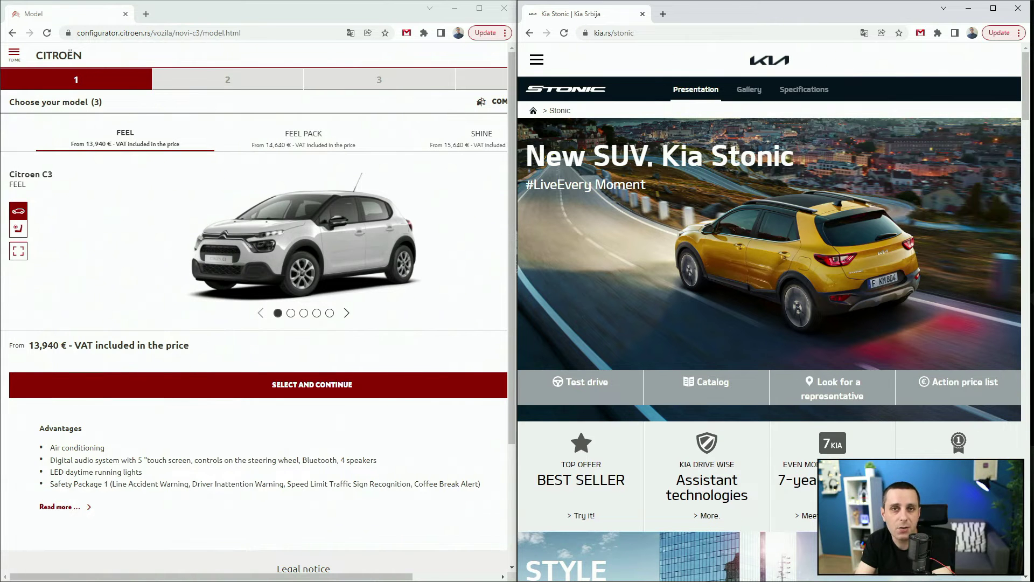
Step: Step the Citroën C3 photos forward toward the front view and back again
click(346, 312)
click(346, 312)
click(346, 312)
click(346, 313)
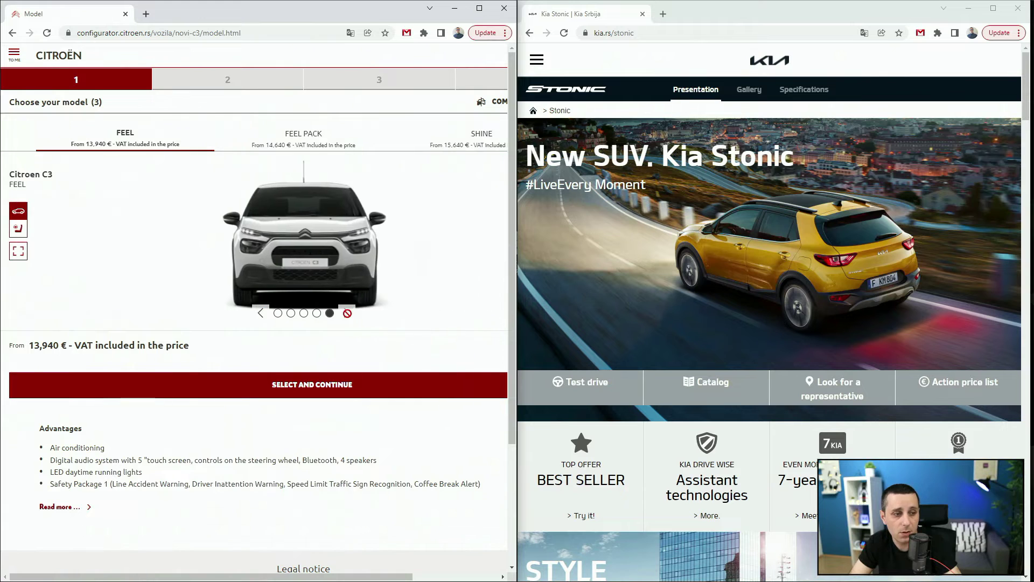
click(262, 313)
click(261, 313)
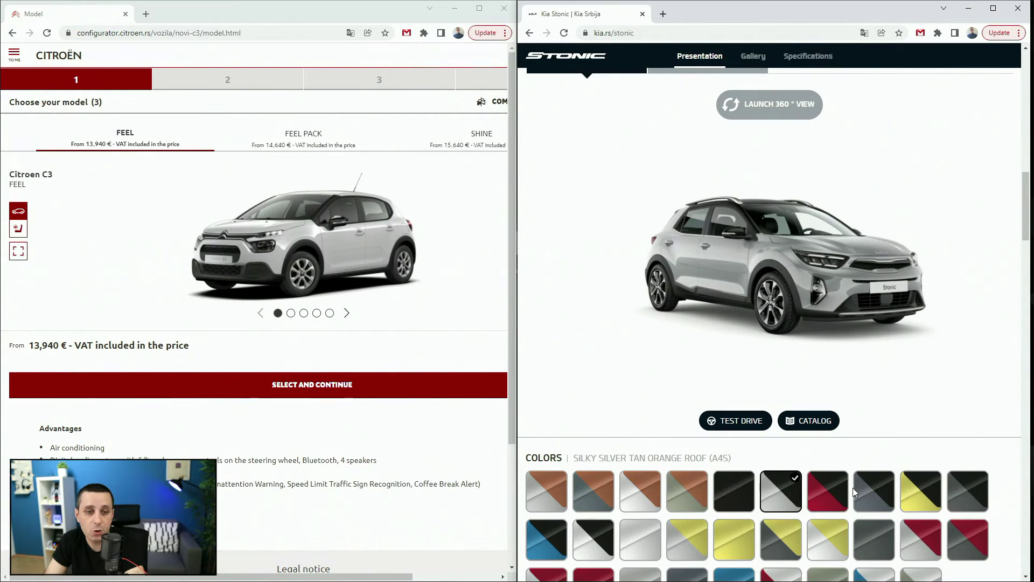
Step: Preview the Kia Stonic in red, dark grey and yellow paint
click(835, 498)
click(877, 497)
click(920, 491)
Step: Show the Kia in grey, copy the flow arrow below-right of Contact Dealer, set heading spacing to 63
click(968, 491)
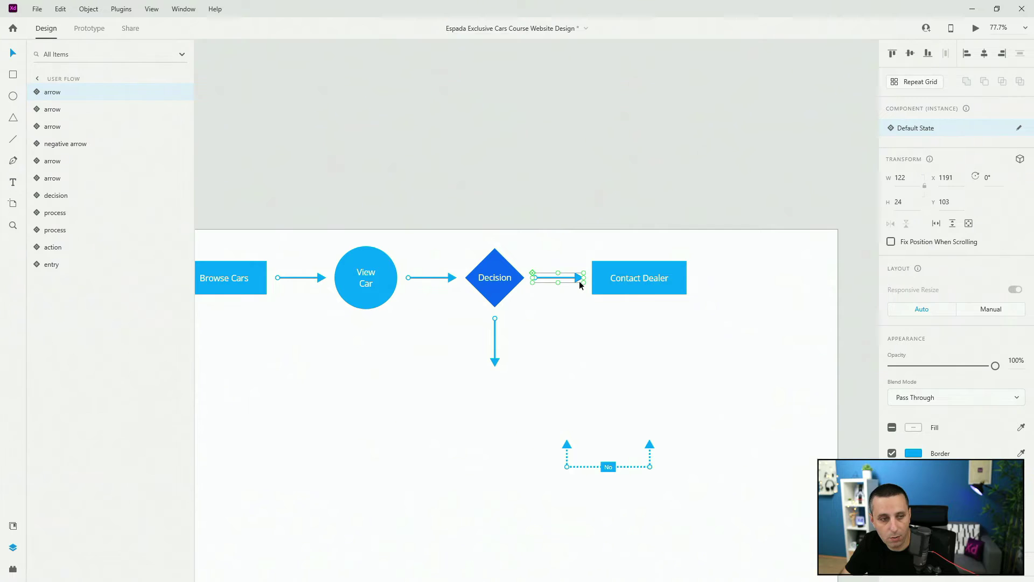
key(ctrl+d)
drag(581, 279, 692, 326)
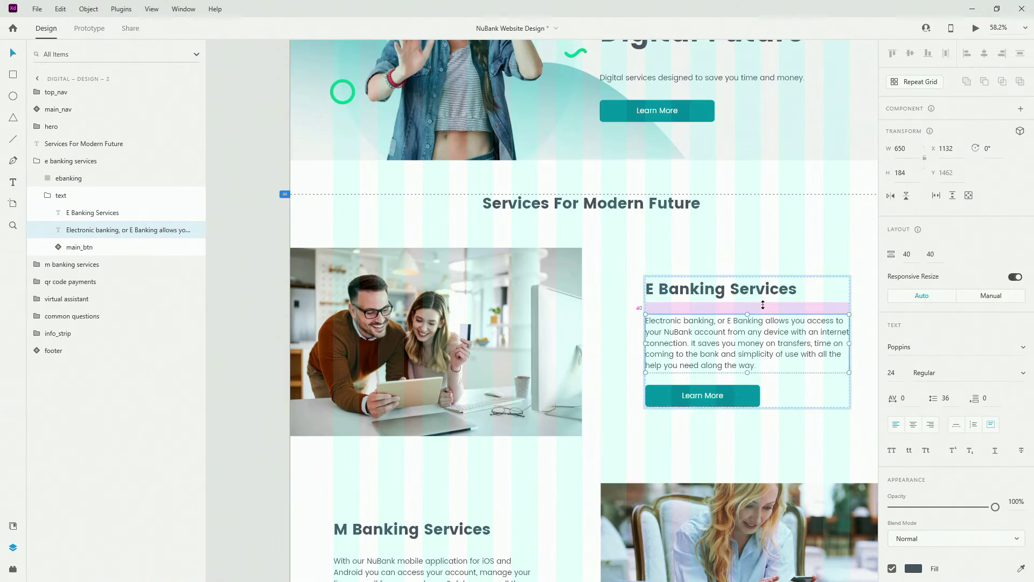
drag(762, 305, 762, 314)
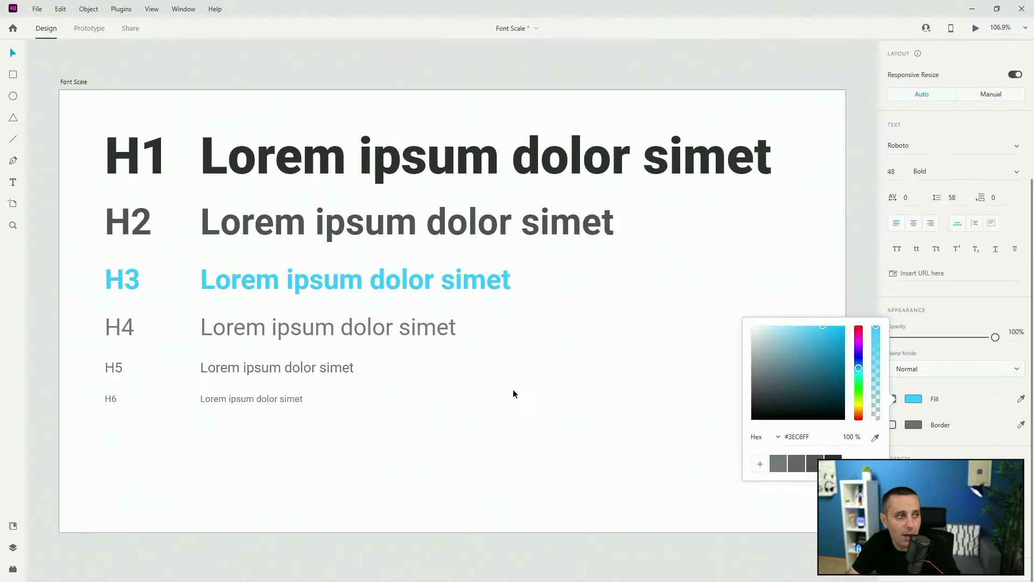
Step: Switch the palette to monochromatic red shades and shift its first colour to a greener shade
click(513, 389)
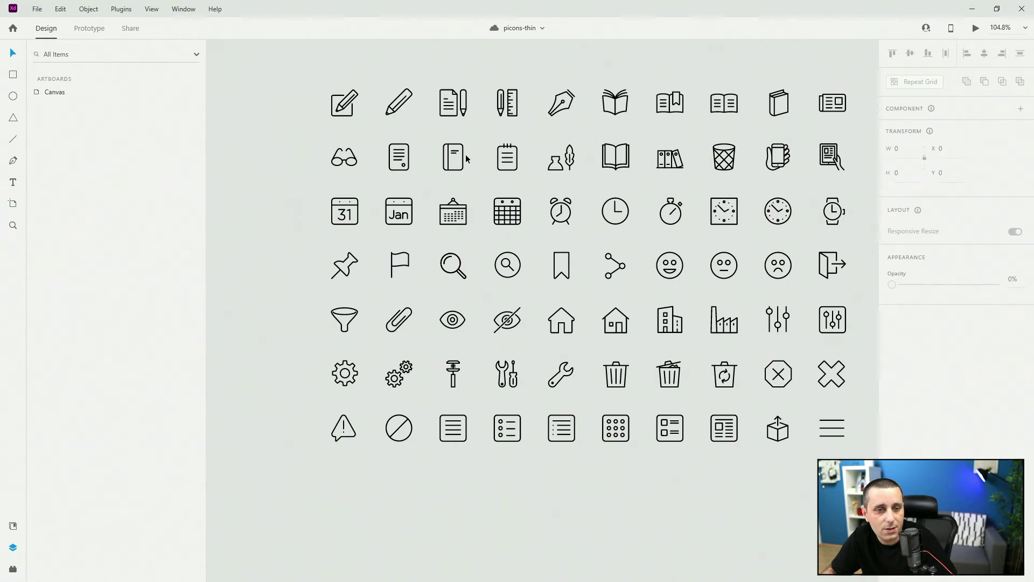
scroll(379, 151, down, 3)
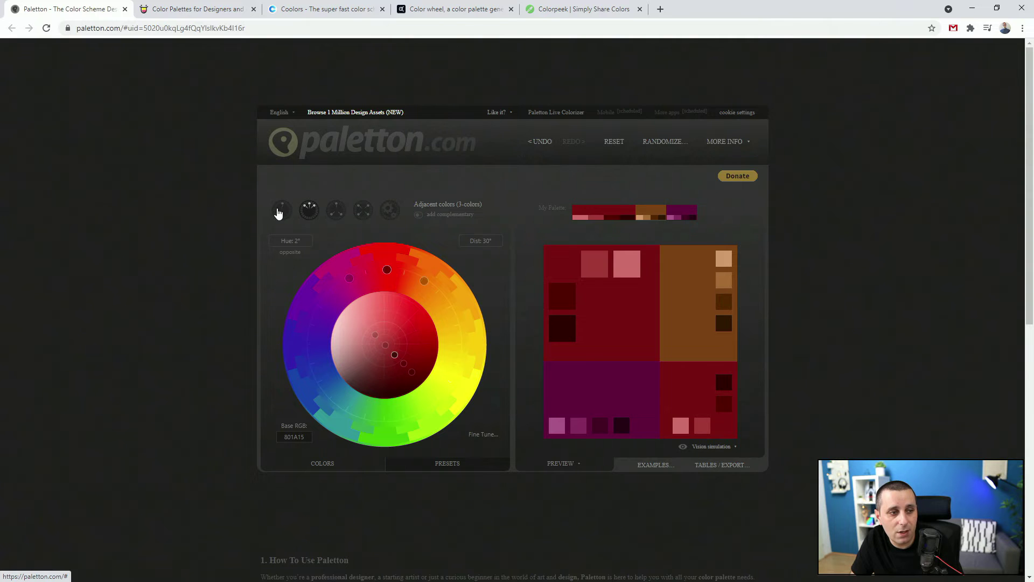
click(281, 211)
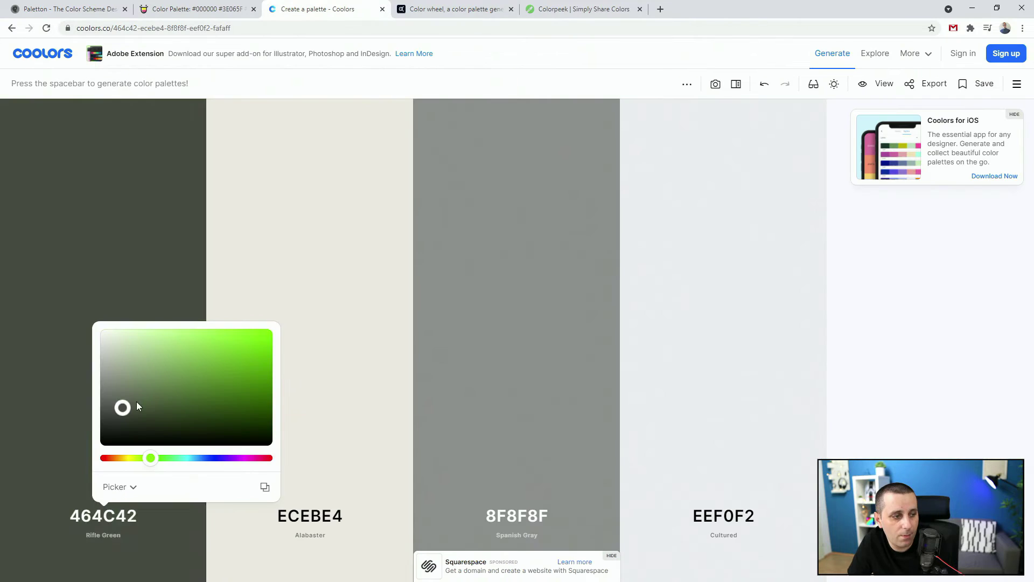
drag(123, 405, 205, 408)
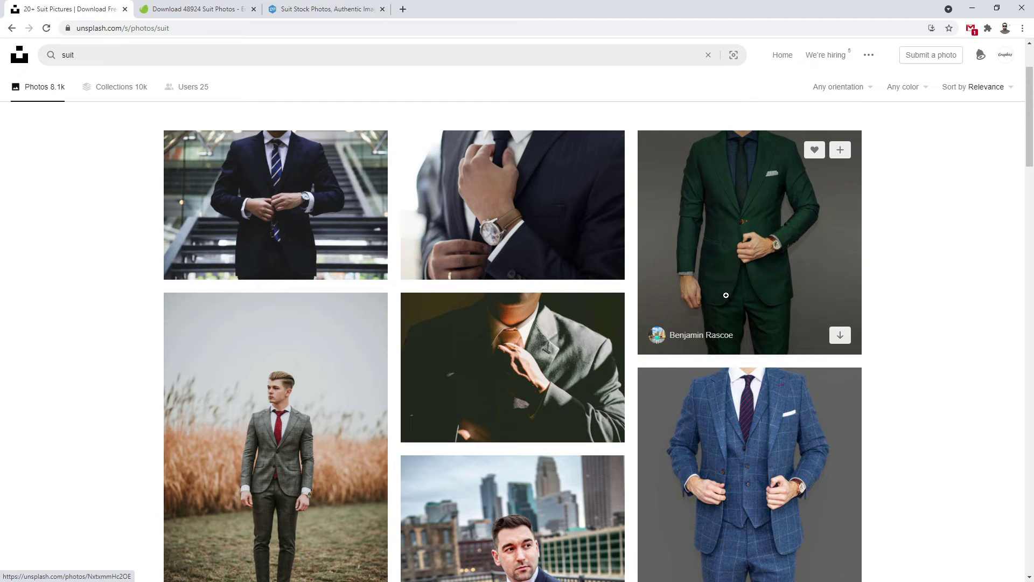
Step: Scroll through the suit stock photos to the similar-photo results
scroll(728, 294, down, 2)
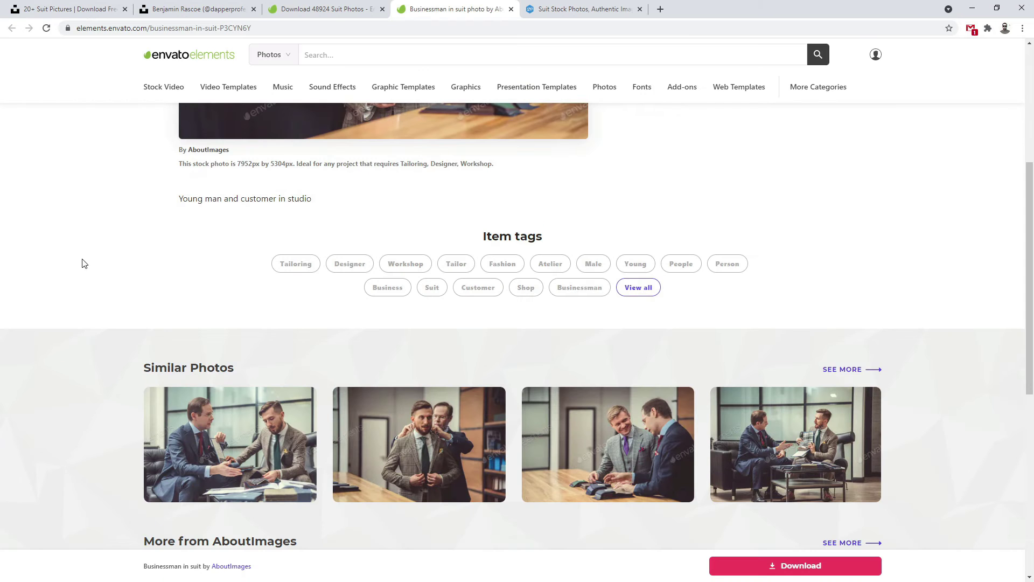
scroll(83, 263, down, 2)
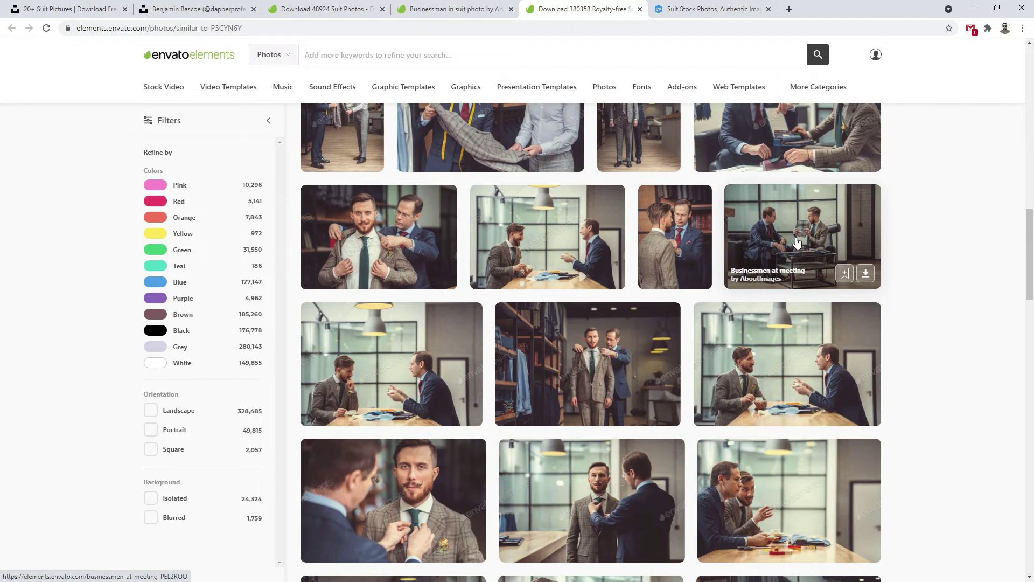
scroll(439, 330, down, 3)
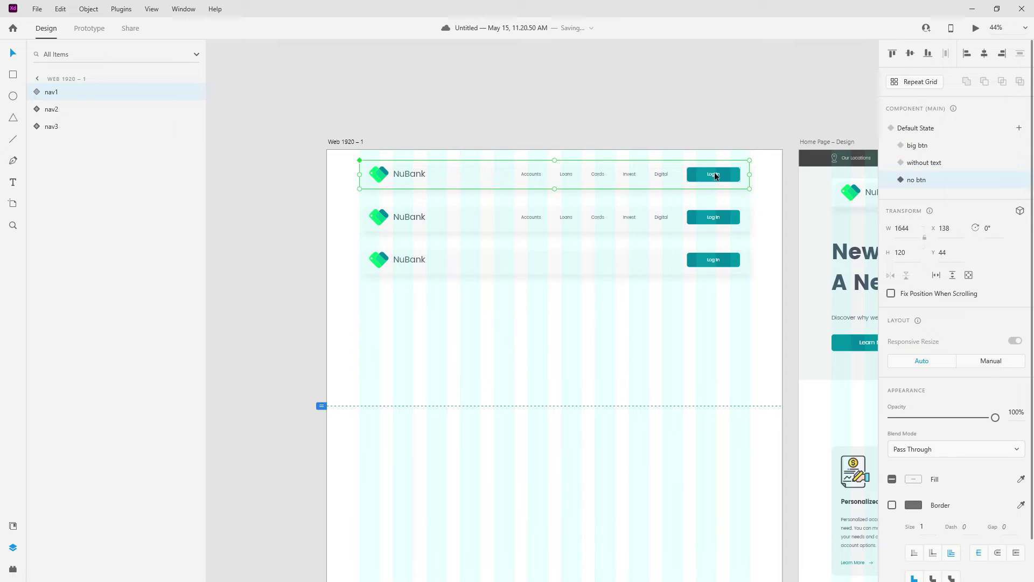
Step: Edit the NuBank nav, move the card image to the text's other side, make the CTA dark
double_click(716, 176)
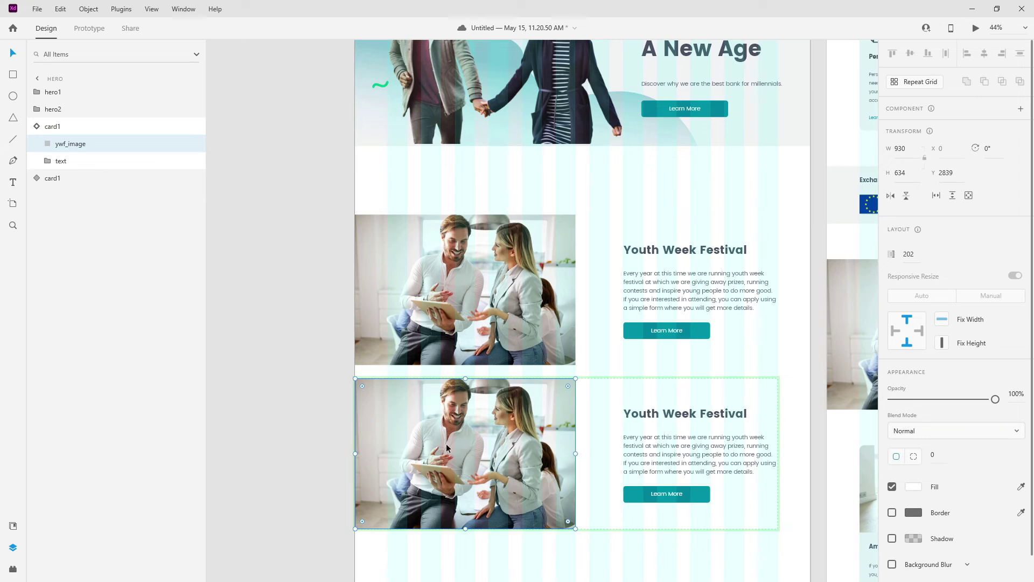
drag(458, 447, 658, 447)
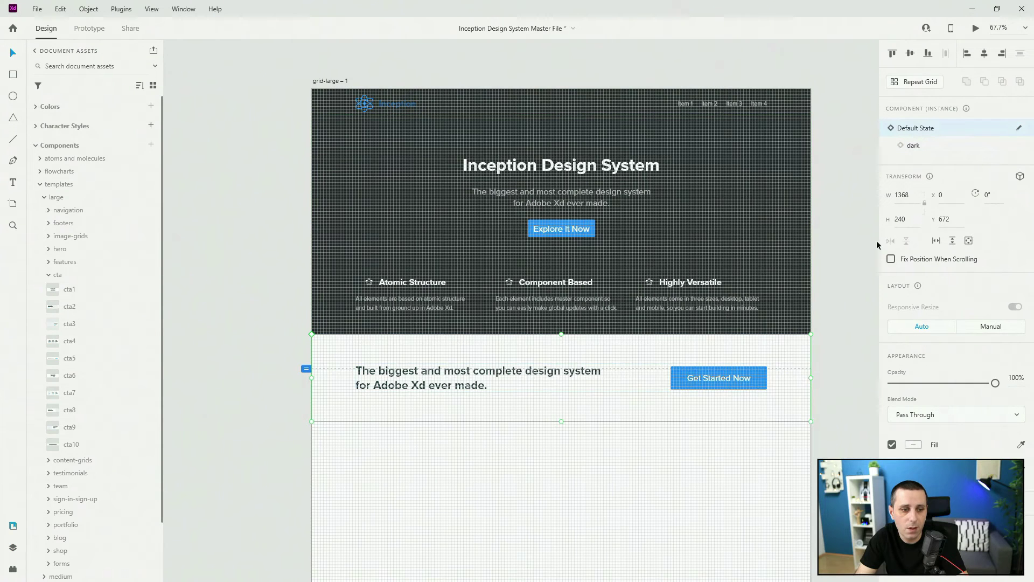
click(968, 147)
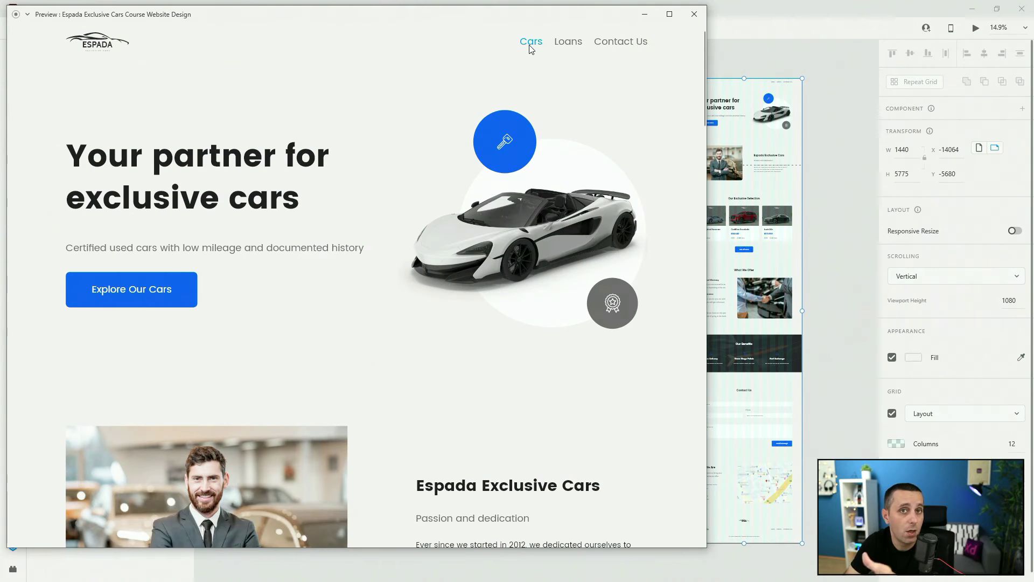
Step: Open the full-size car photo gallery and move the Tesla card further right in the car grid
scroll(579, 226, down, 5)
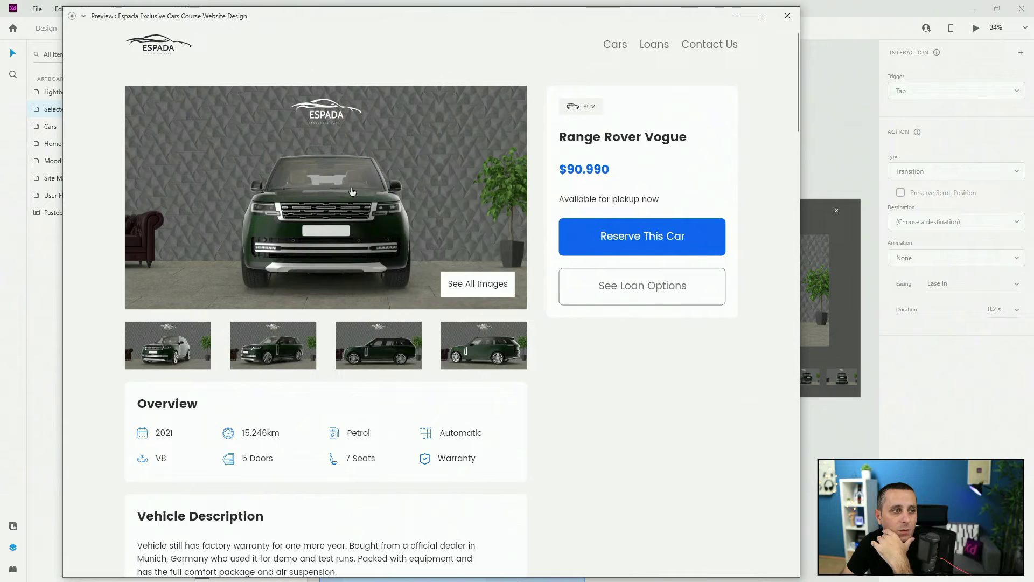
click(352, 192)
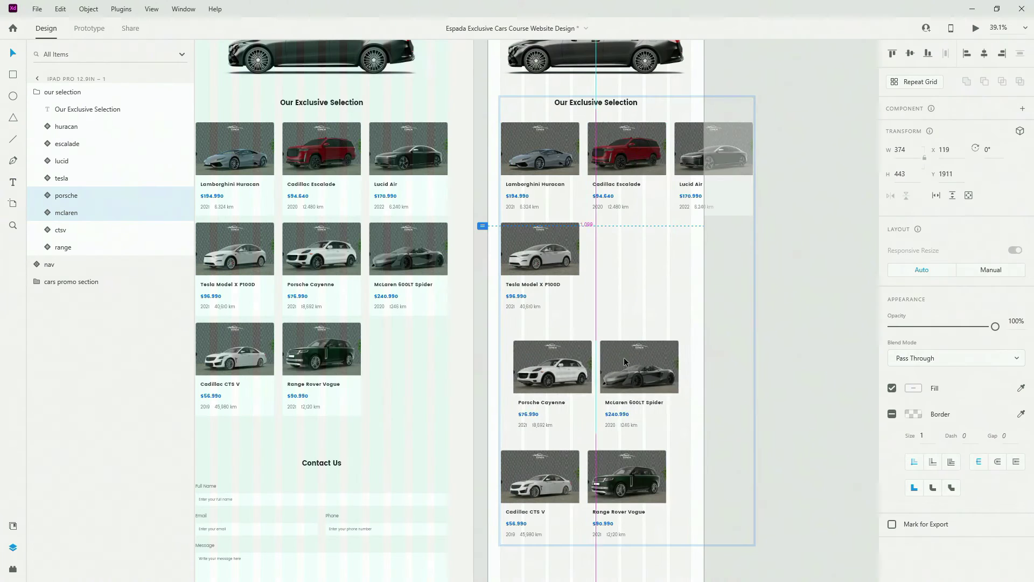
drag(624, 358, 637, 244)
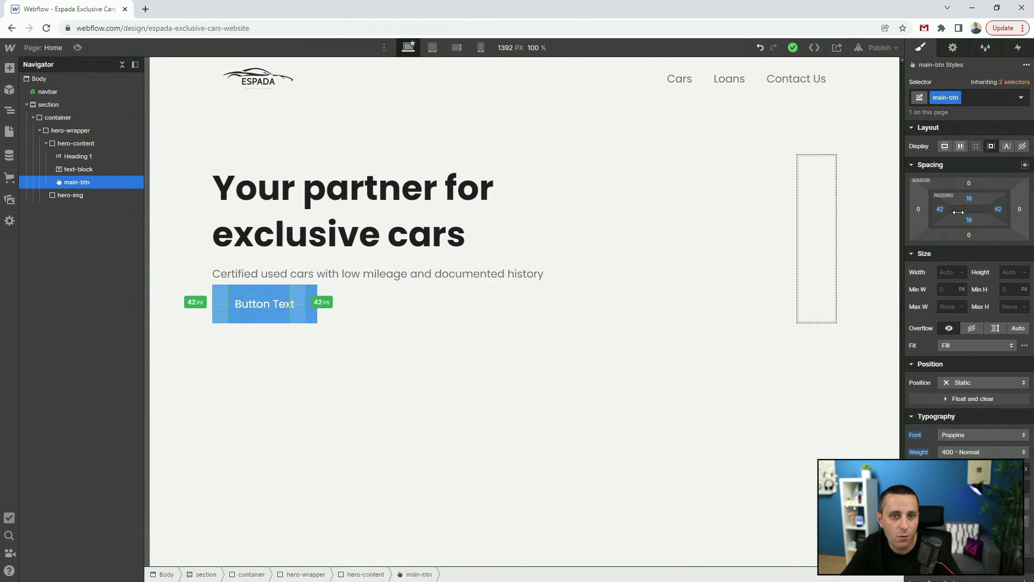
drag(955, 212, 964, 213)
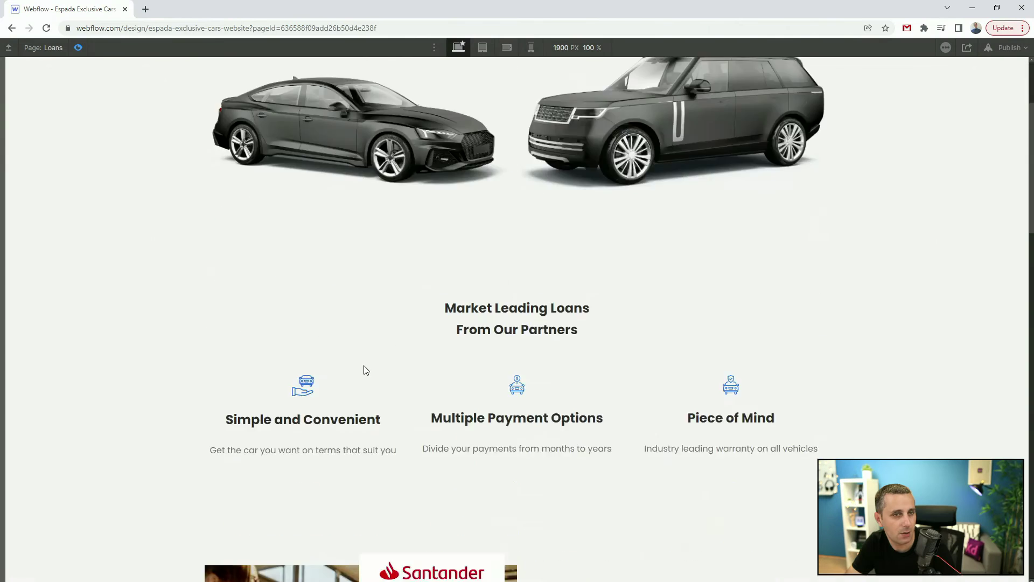
Step: Scroll through the Espada Loans page toward the Tesla Model X P100D specifications
scroll(364, 368, down, 8)
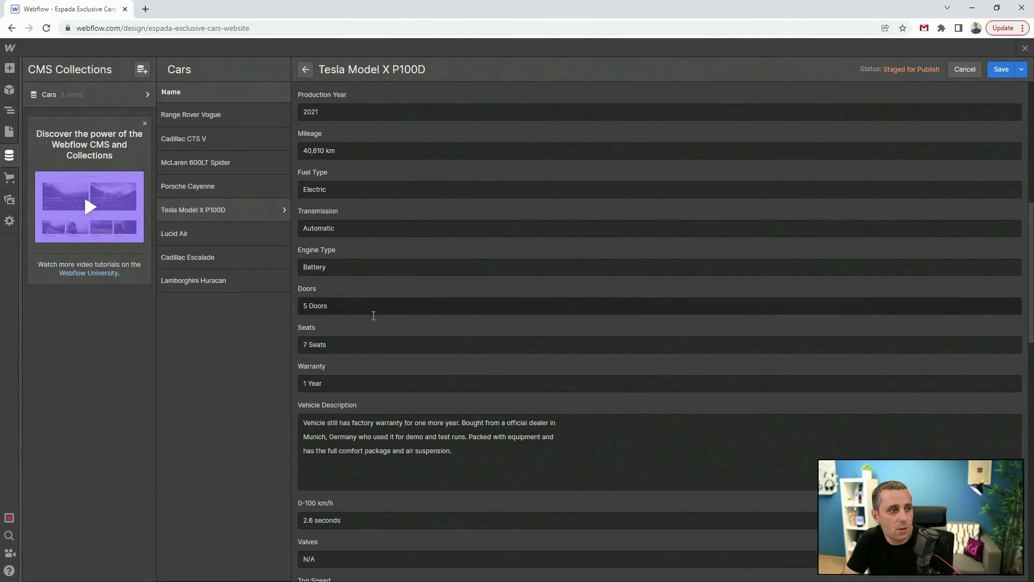
scroll(401, 319, down, 5)
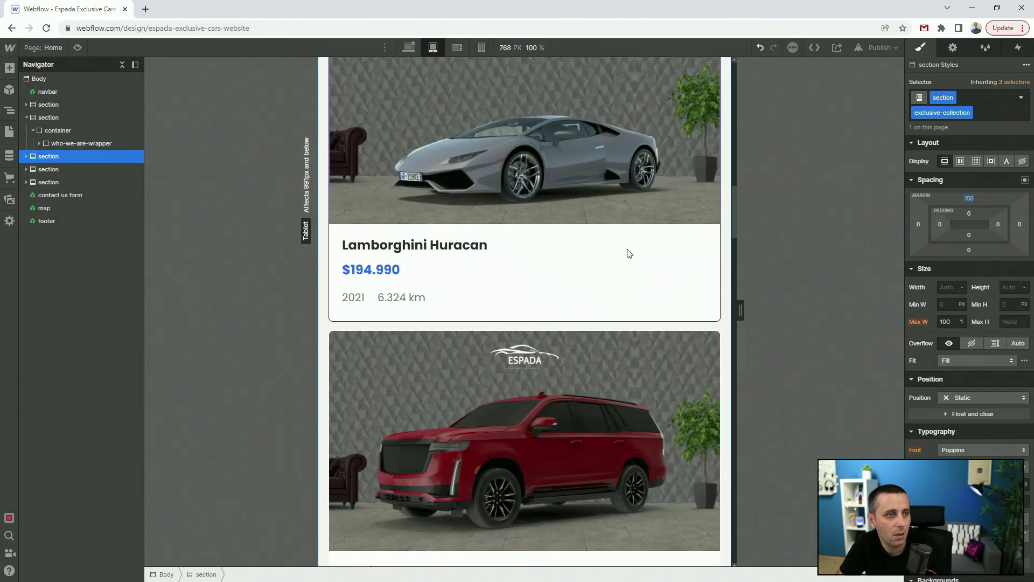
scroll(645, 252, down, 8)
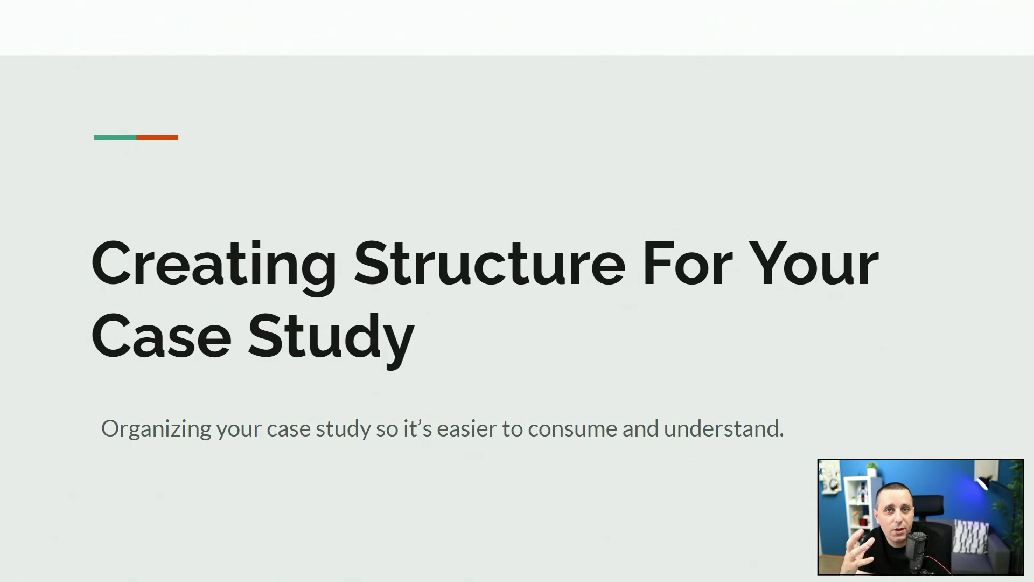
Step: Advance through the Project Intro / Brief and Challenge You Faced slides to User Testing
key(Right)
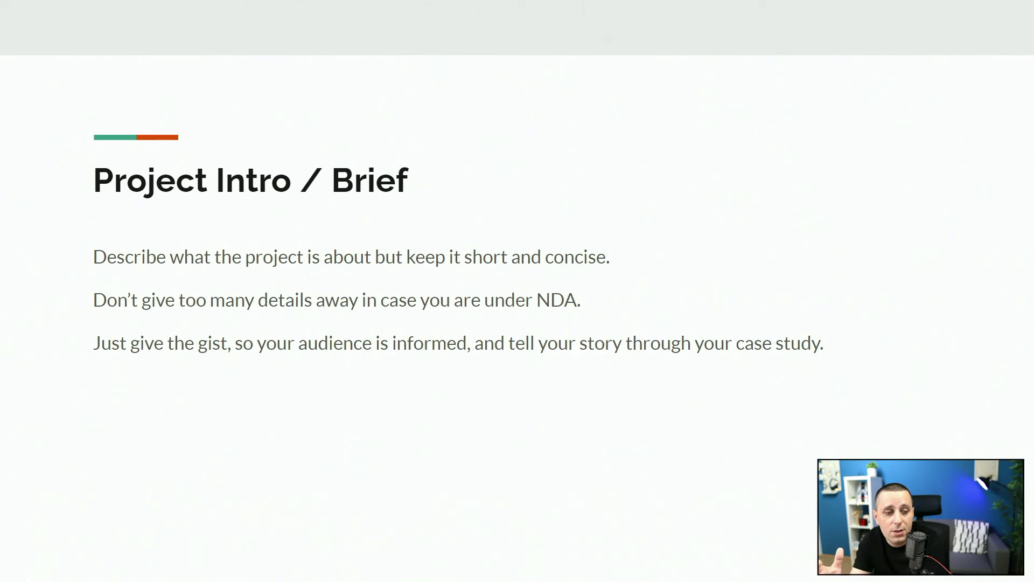
key(Right)
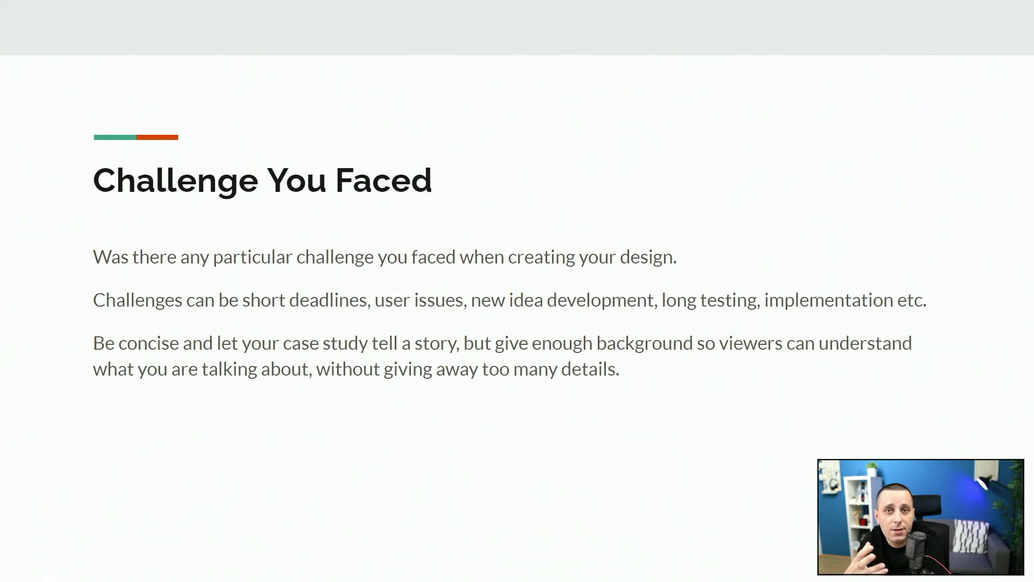
key(Right)
key(Right)
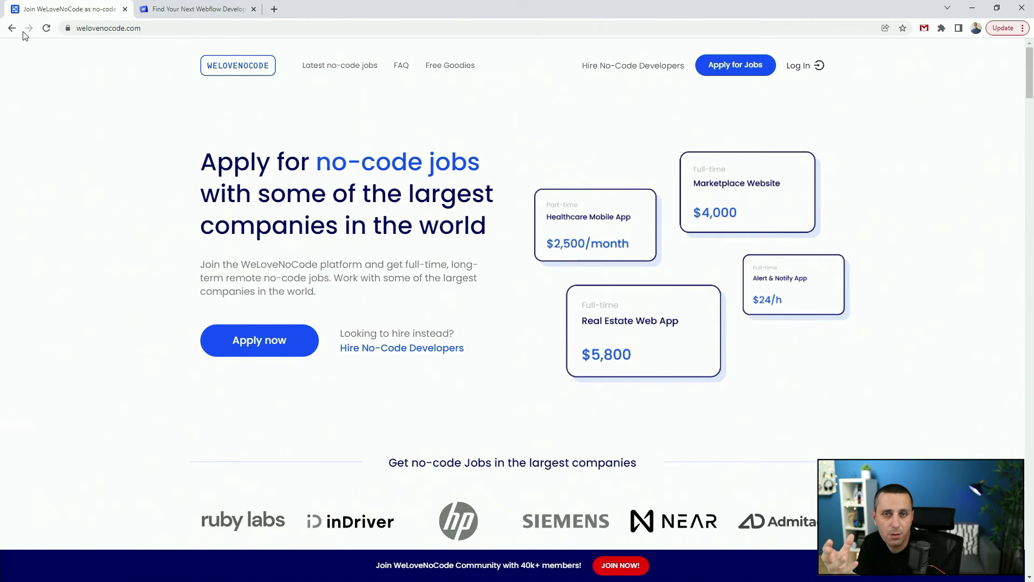
Step: Switch to the flowremote.io tab listing Webflow job openings
key(ctrl+Tab)
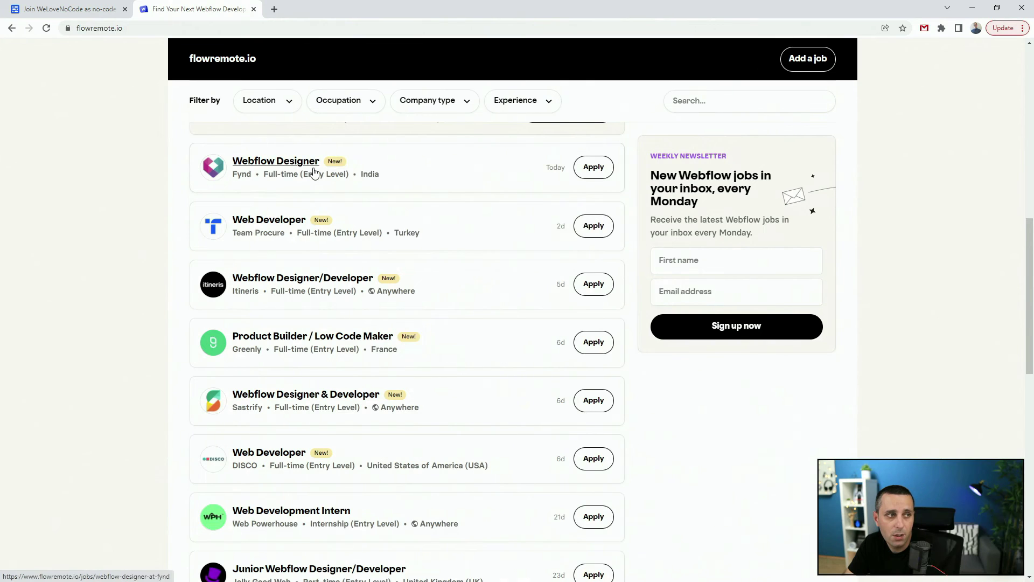